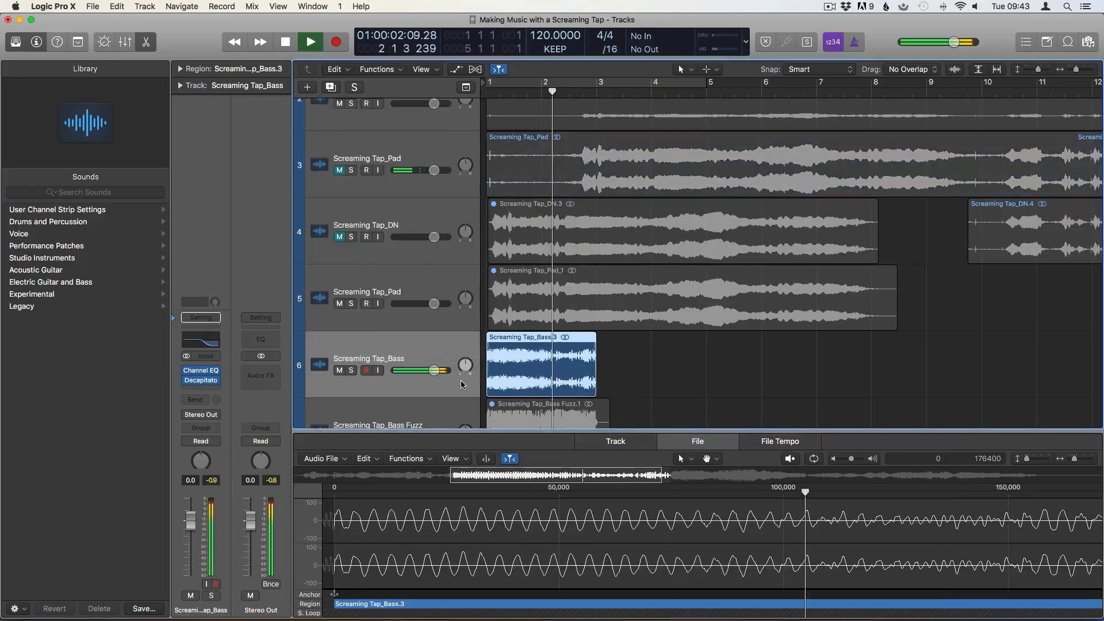
click(506, 459)
click(579, 481)
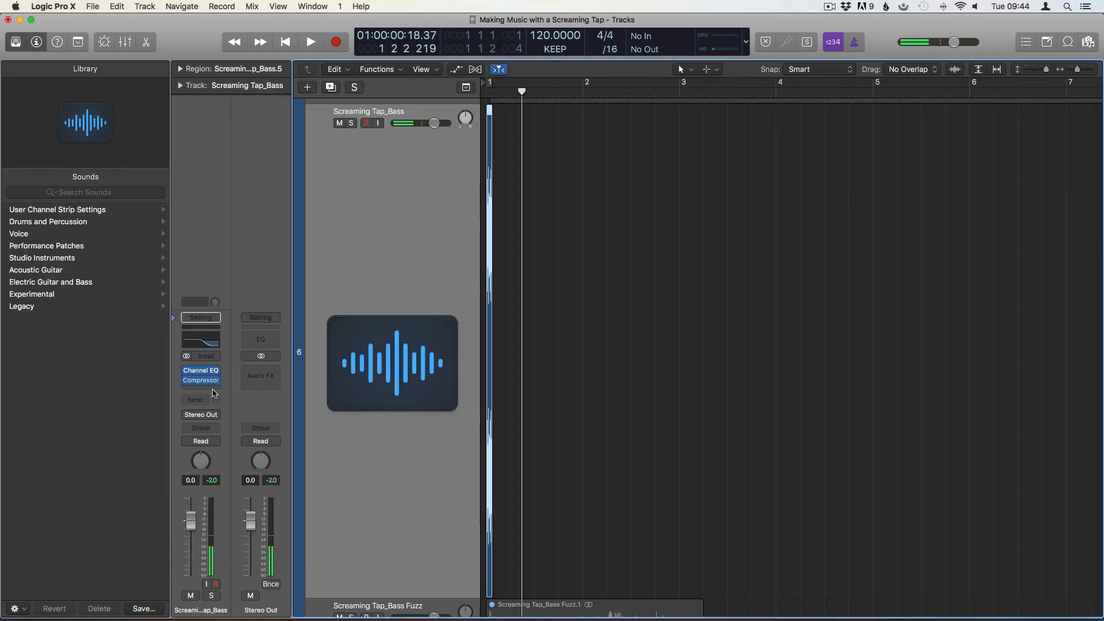
- Insert another audio effect below the Compressor on the Screaming Tap_Bass track
click(200, 390)
click(304, 558)
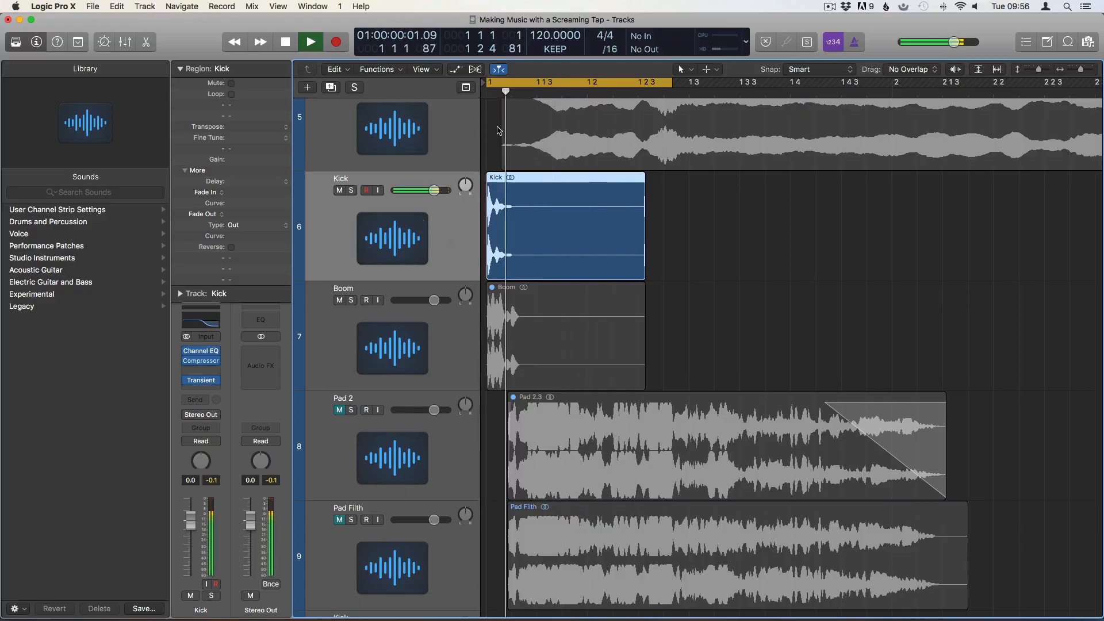
- Play the looped Kick section while reviewing the neighbouring tracks, and stop the playback
scroll(671, 256, down, 10)
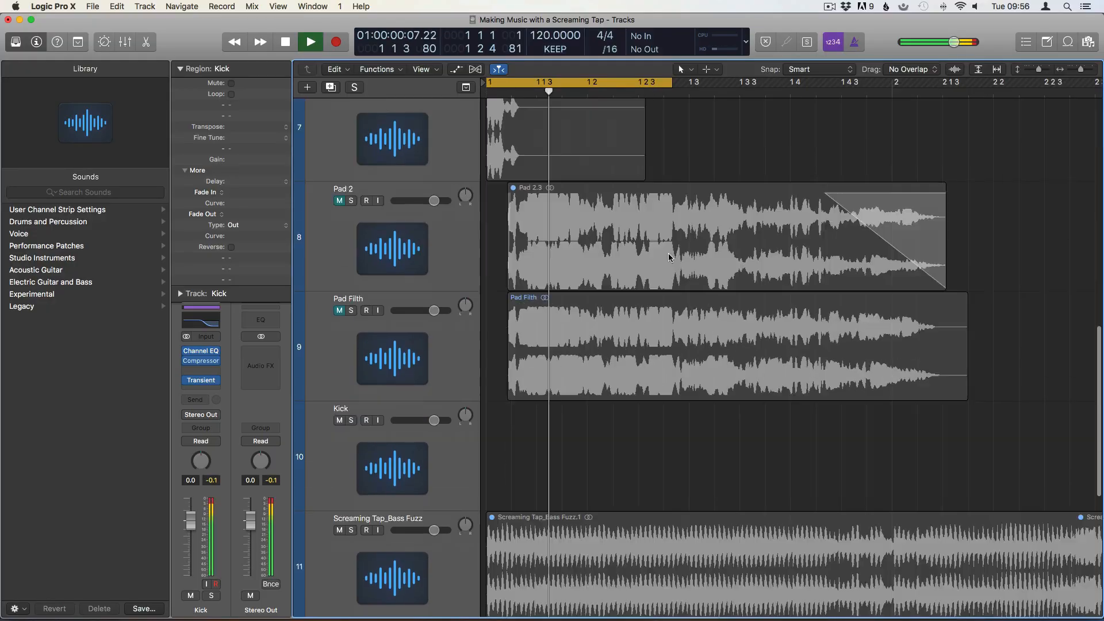
scroll(669, 257, up, 2)
click(441, 240)
key(space)
scroll(460, 201, up, 4)
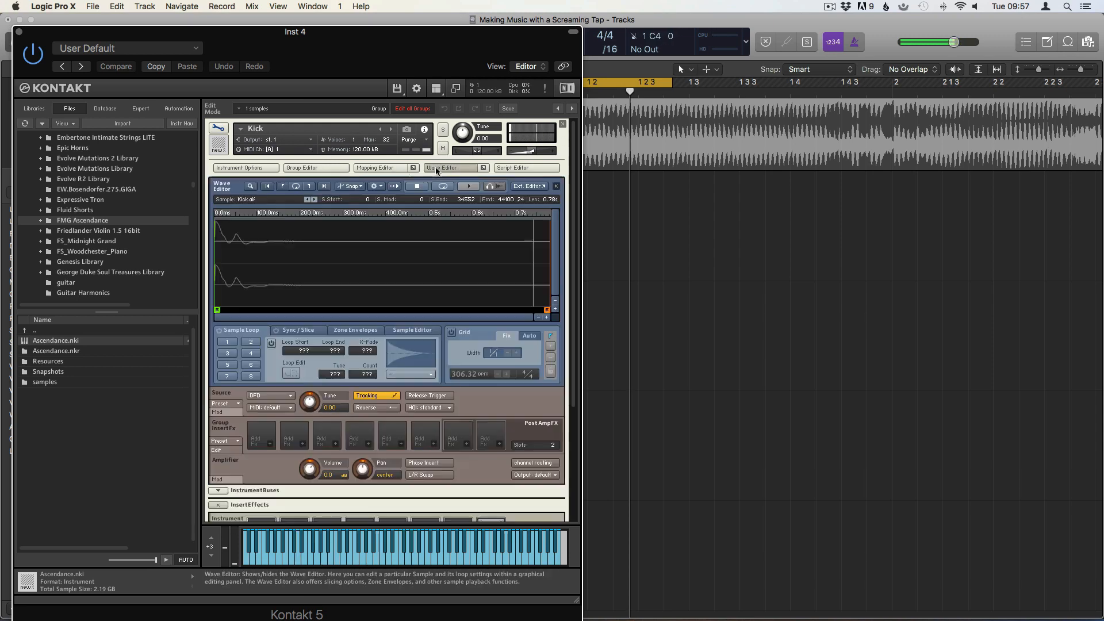
- Add a Saturator to the first instrument insert effect slot of the Kick instrument in Kontakt
click(262, 322)
mouse_move(286, 361)
click(334, 353)
- Try another effect in the second instrument insert slot of the Kick instrument and remove it
click(295, 323)
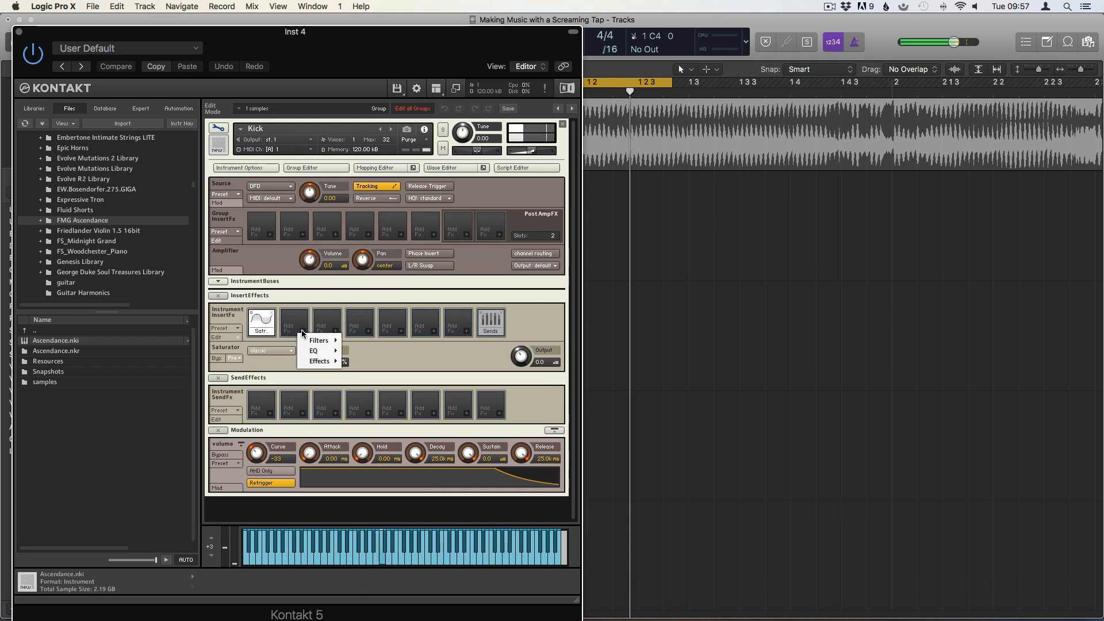
click(375, 446)
click(304, 313)
- Add a second Saturator to the second instrument insert effect slot of the Kick instrument
click(297, 325)
click(366, 353)
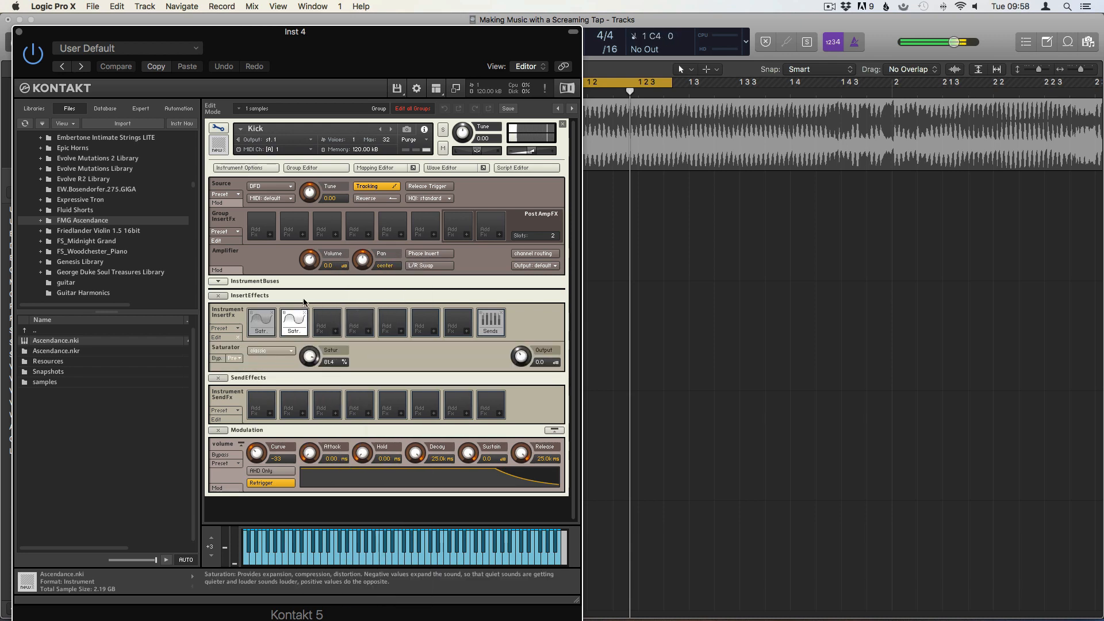
- Try the Skreamer effect in the third instrument insert slot of the Kick instrument and remove it
mouse_move(357, 368)
click(398, 374)
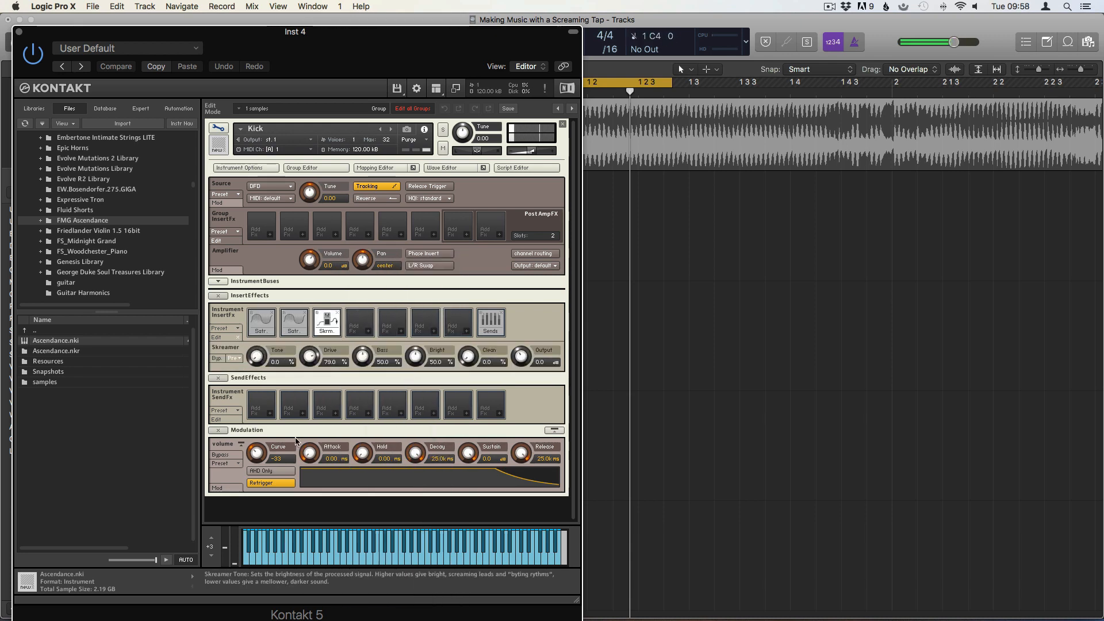
click(337, 313)
- Try the Solid Bus Comp with a factory preset in the Kick instrument's third insert slot and remove it
click(331, 327)
click(415, 285)
click(228, 367)
mouse_move(241, 377)
click(332, 378)
click(230, 367)
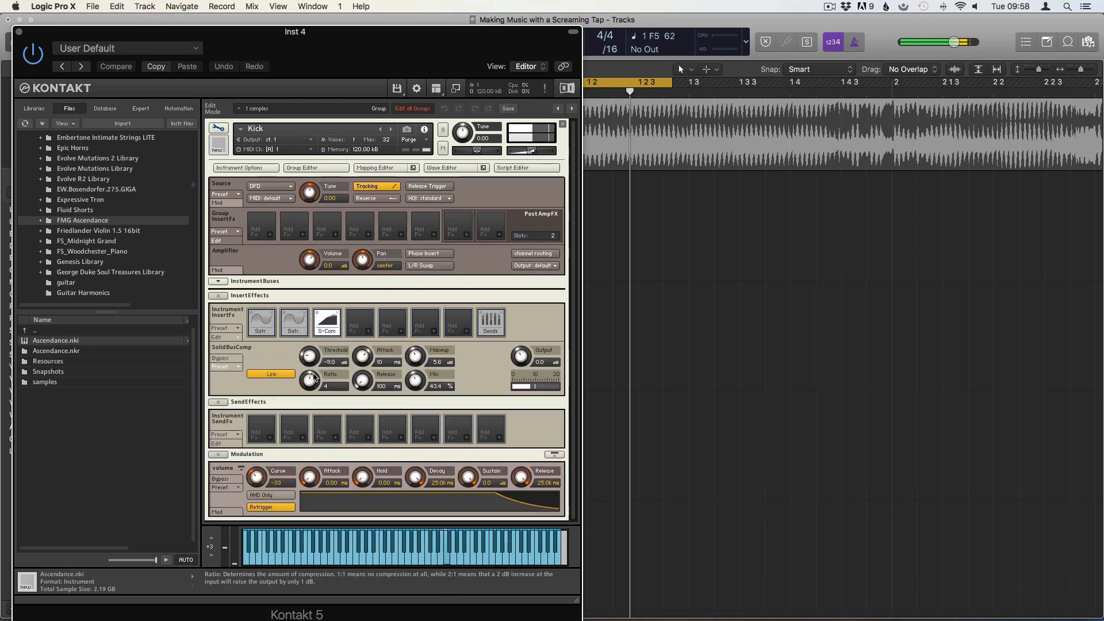
click(338, 313)
- Add a Gainer to the third instrument insert effect slot of the Kick instrument
click(332, 330)
mouse_move(358, 362)
click(406, 575)
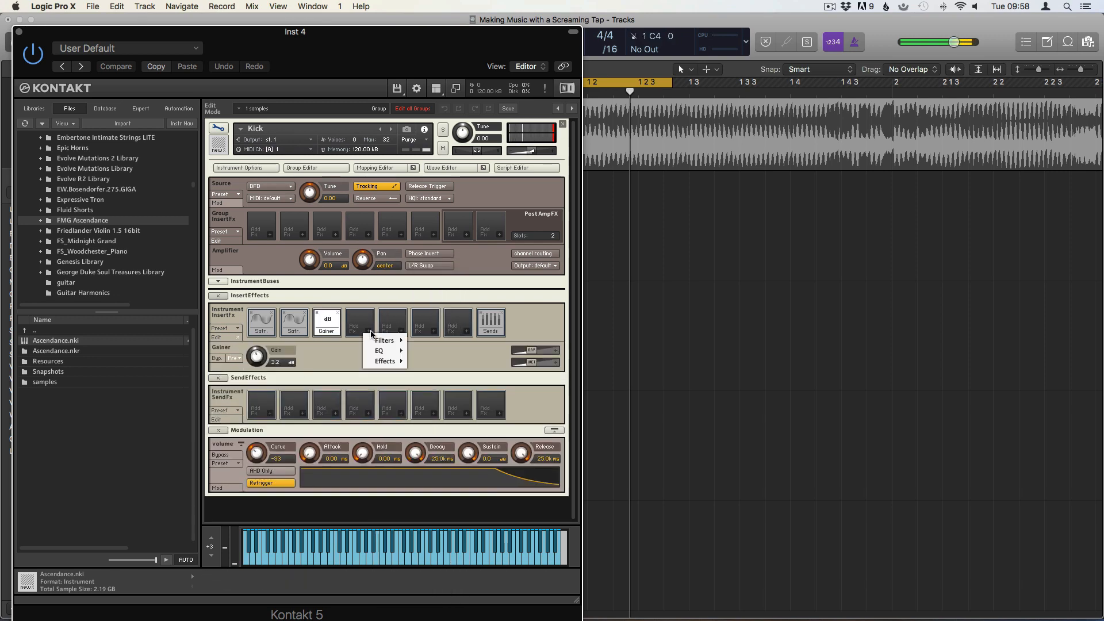
- Try an effect in the fourth instrument insert slot of the Kick instrument and remove it
click(363, 332)
mouse_move(401, 365)
click(437, 556)
click(234, 359)
click(240, 360)
click(371, 312)
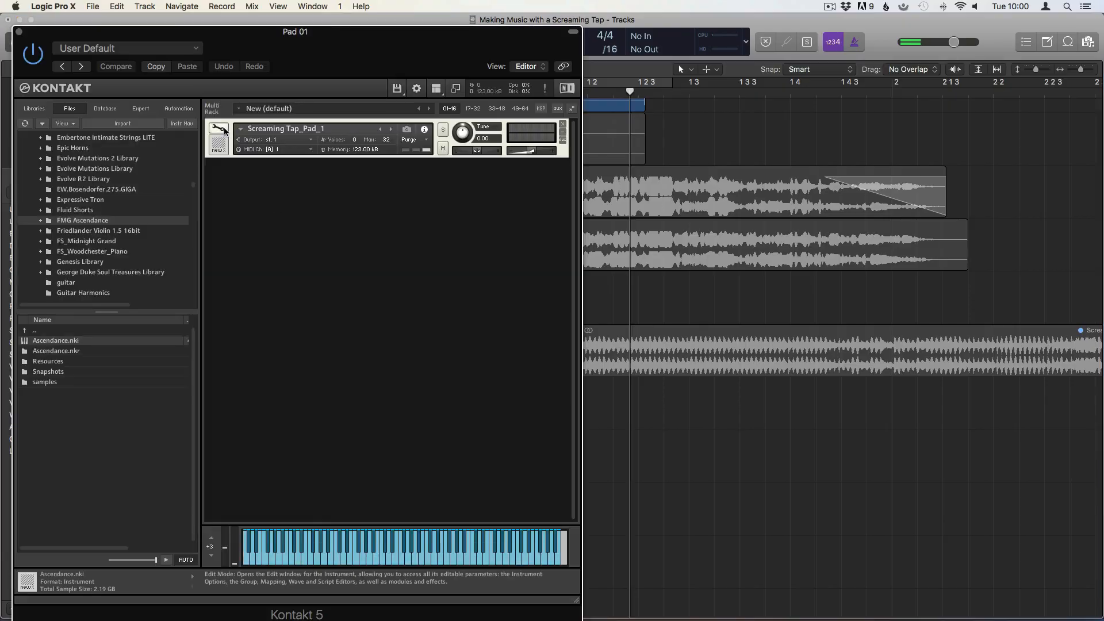
- Open Screaming Tap_Pad_1 for editing and load a factory volume envelope preset with 5.0 ms hold and 32.5 ms decay, closing the instrument window
click(225, 131)
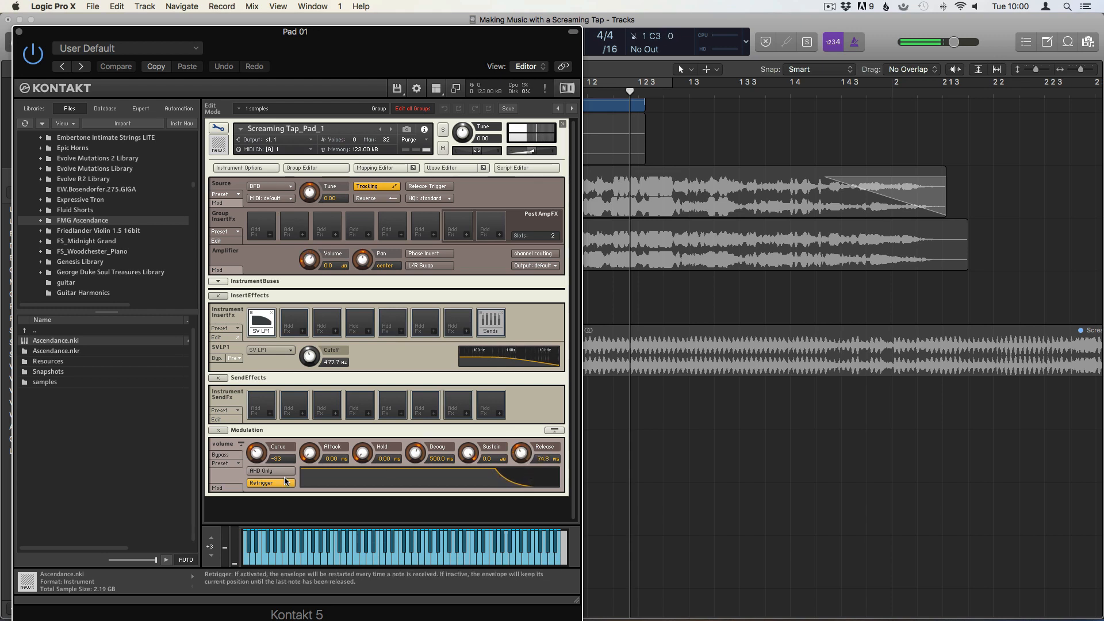
click(227, 462)
mouse_move(245, 473)
click(305, 523)
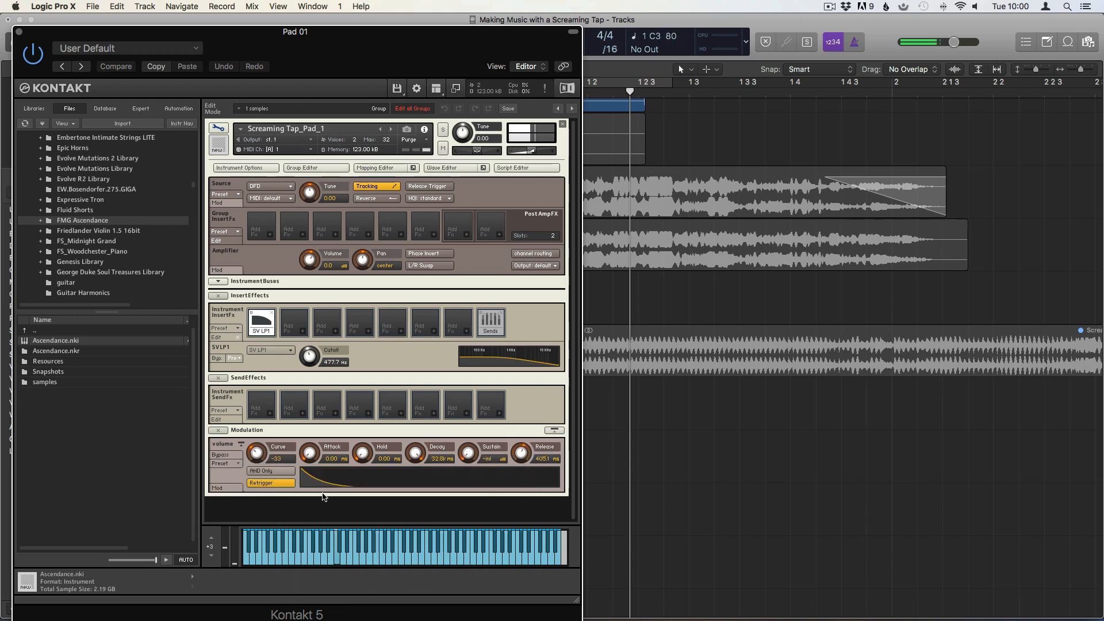
click(224, 464)
mouse_move(242, 473)
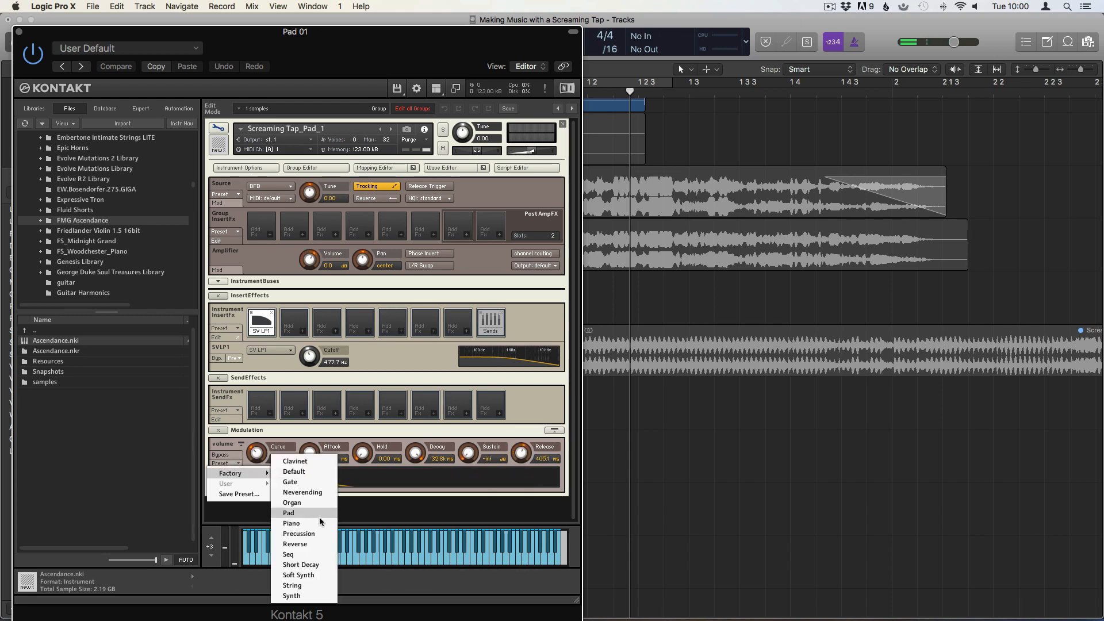
click(315, 524)
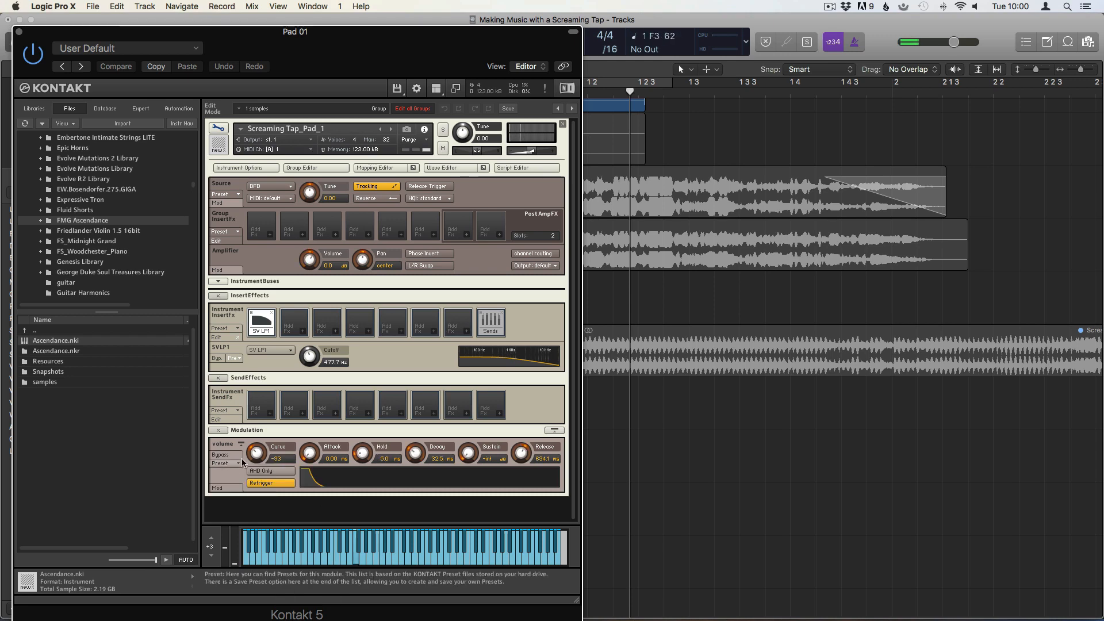
key(super+w)
- Insert an Audio Units effect below Kontakt 5 on the armed Pad 01 track
click(201, 382)
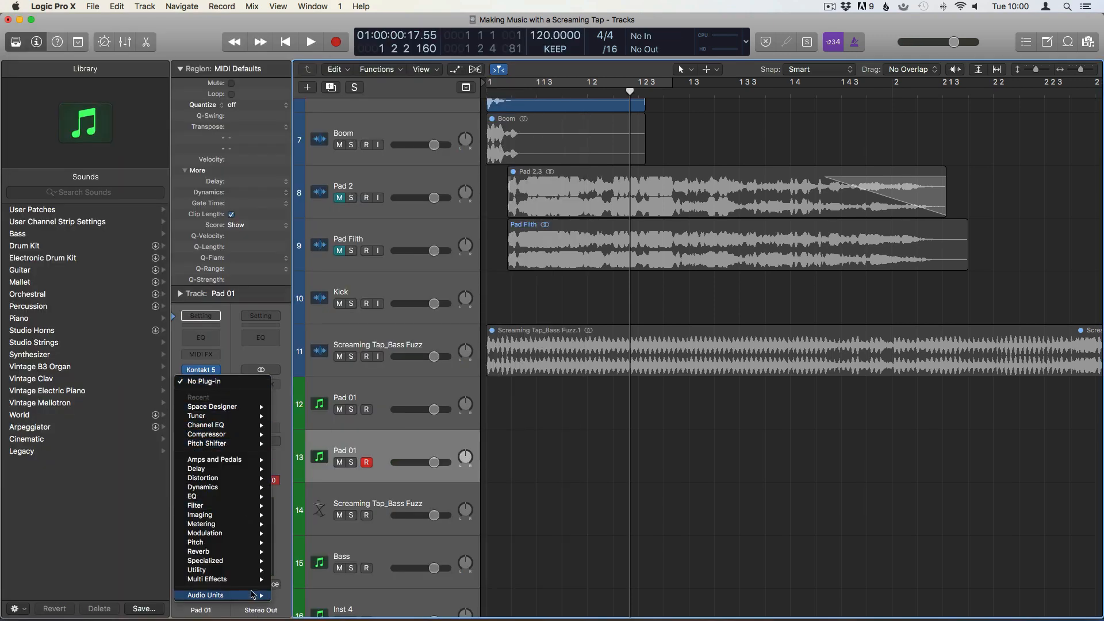
mouse_move(251, 594)
mouse_move(343, 539)
click(501, 563)
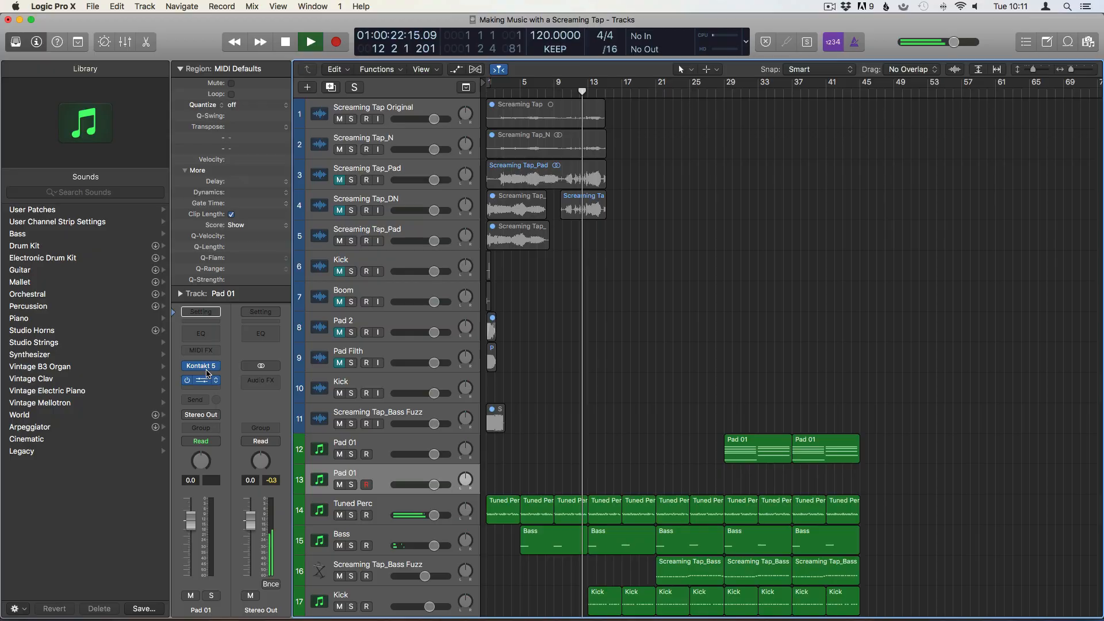
- Insert the Soundtoys Devil-Loc after Space Designer on the selected Pad 01 track and close the plug-in window
click(201, 389)
mouse_move(249, 477)
mouse_move(230, 602)
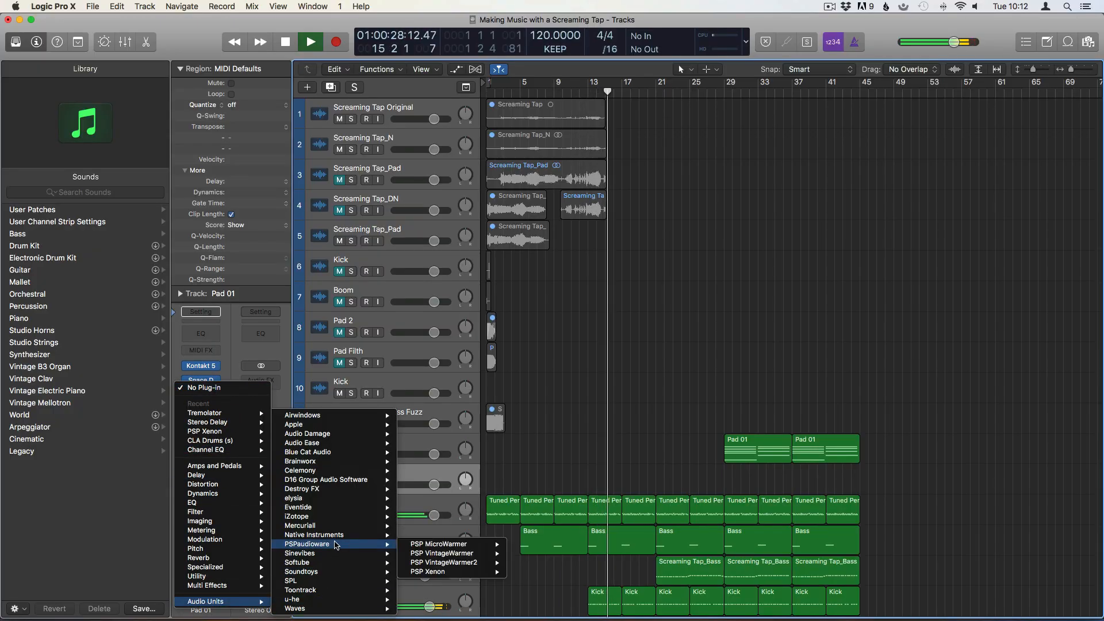
mouse_move(345, 571)
mouse_move(480, 444)
click(518, 443)
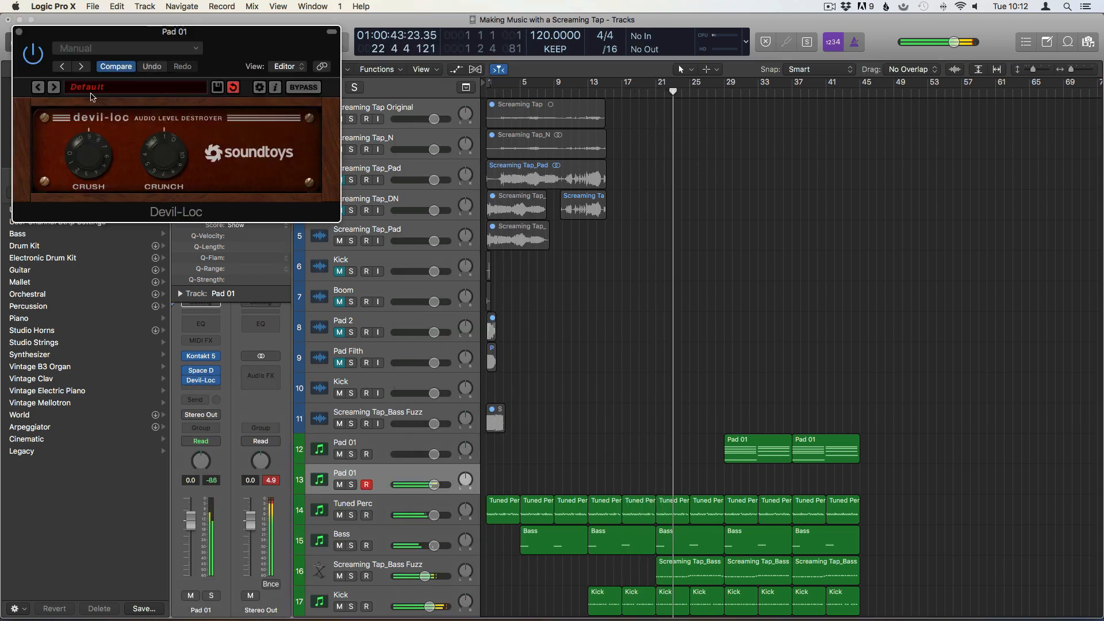
click(19, 31)
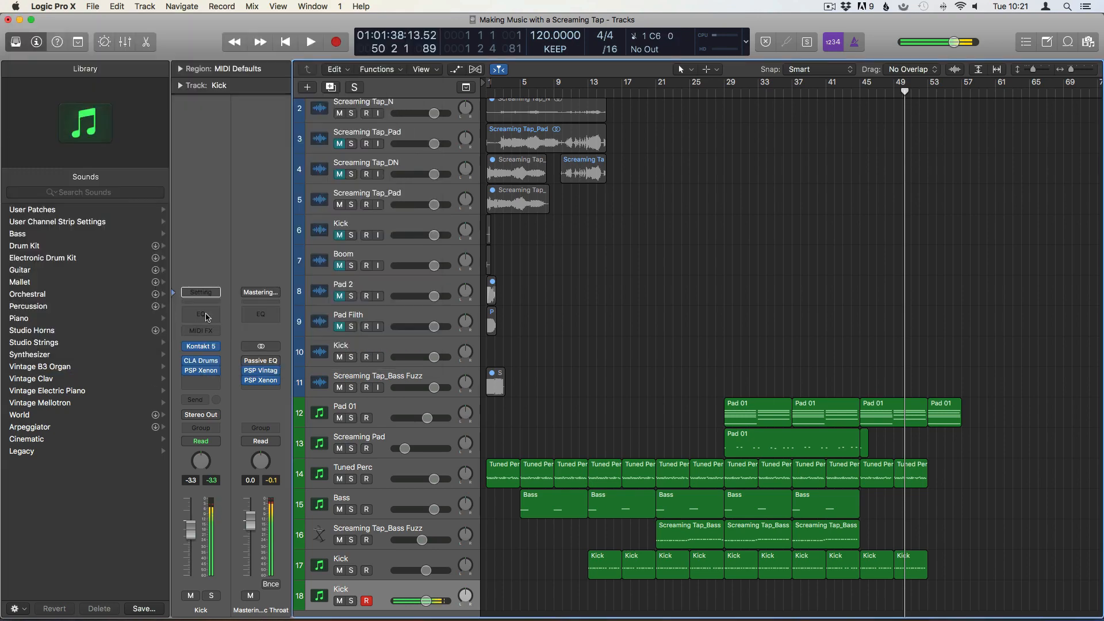
- Add Distortion II and a Pitch Shifter set to 12 semitones and 100% mix to the armed Kick track, closing the plug-in window
click(201, 380)
drag(86, 141, 63, 98)
drag(172, 141, 132, 172)
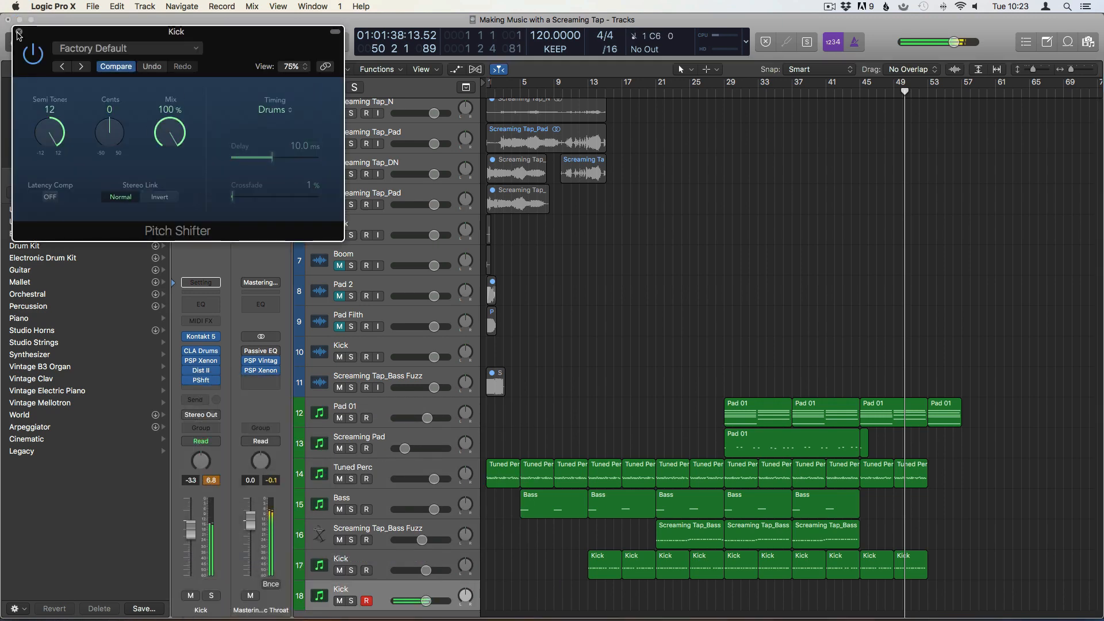
click(17, 33)
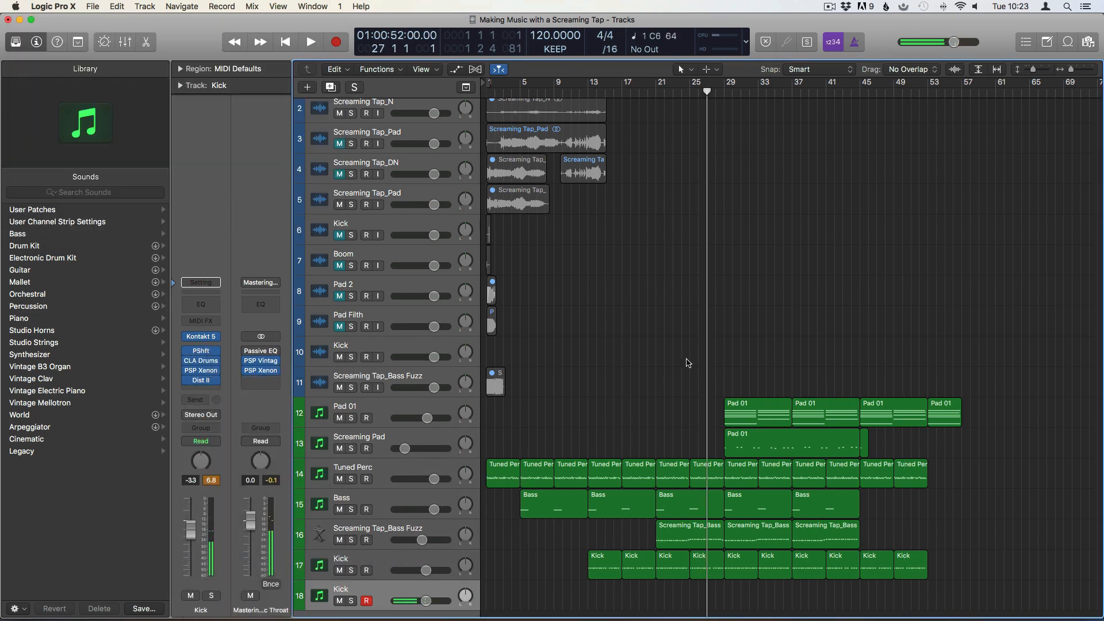